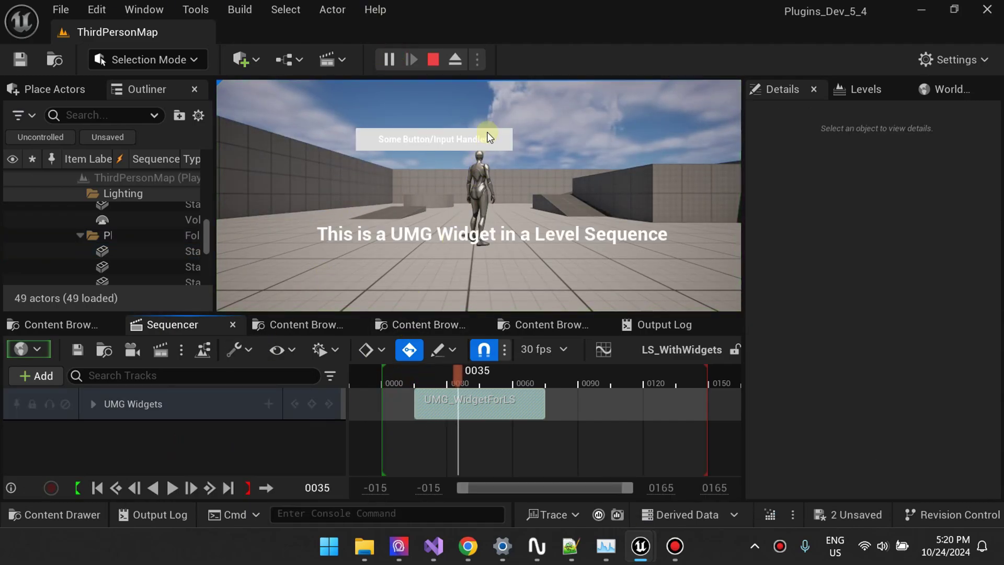
Scrub the sequence to frame 0029, click the widget button for QTE messages, then stop play
click(487, 138)
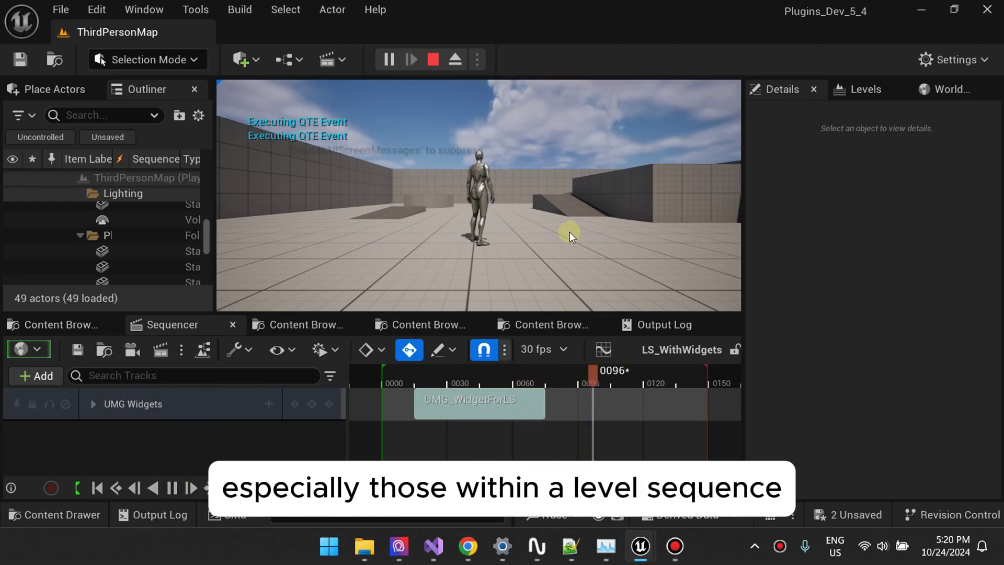
click(396, 379)
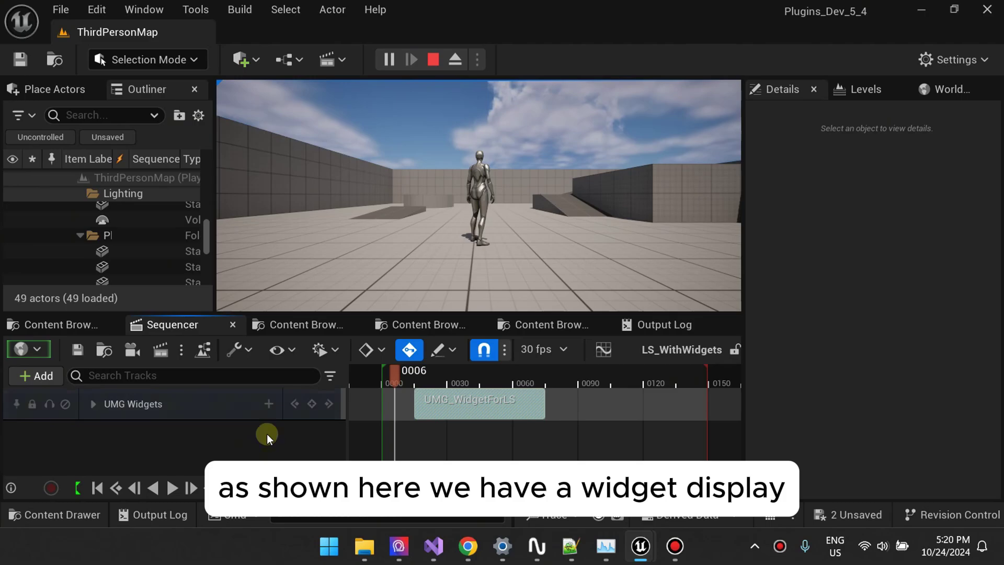
drag(402, 374, 445, 377)
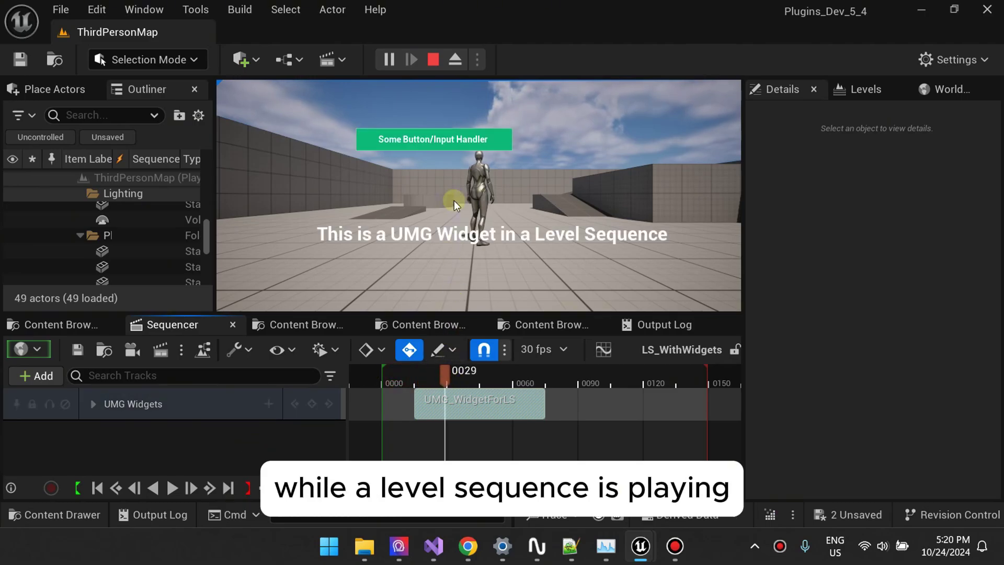
click(439, 137)
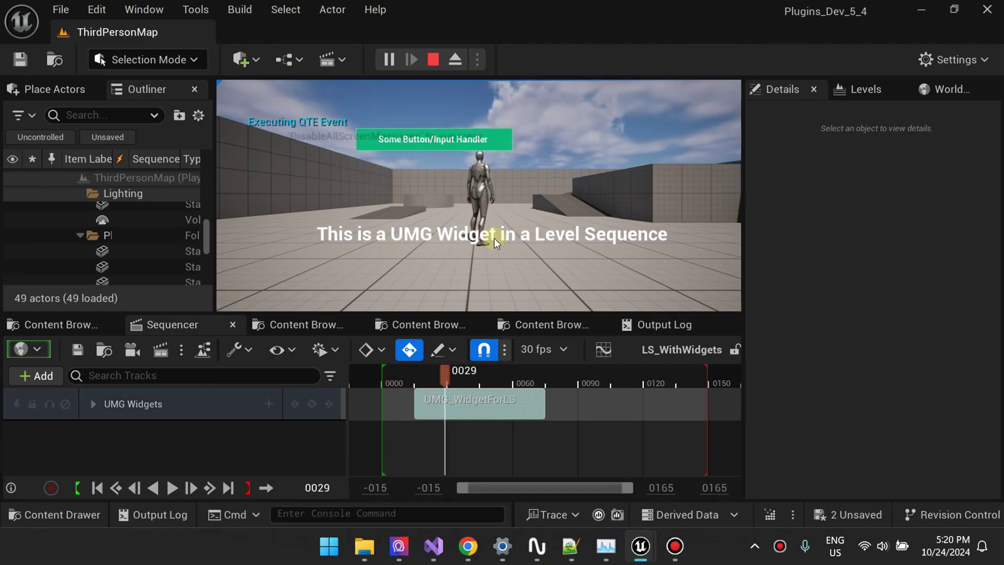
click(453, 139)
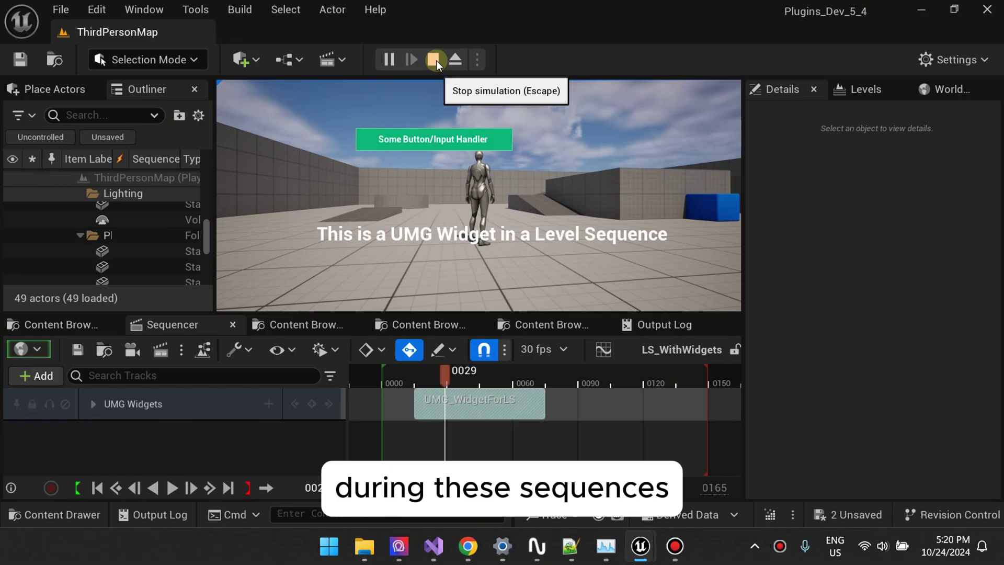
key(Escape)
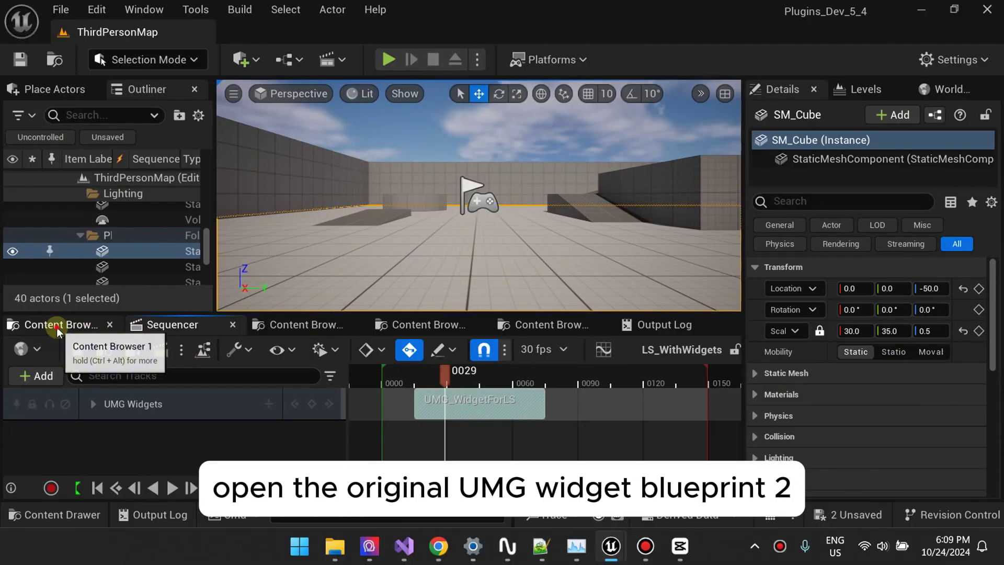
Open UMG_WidgetForLS from the Content Browser and select Button_39 in the Hierarchy
click(57, 325)
double_click(337, 424)
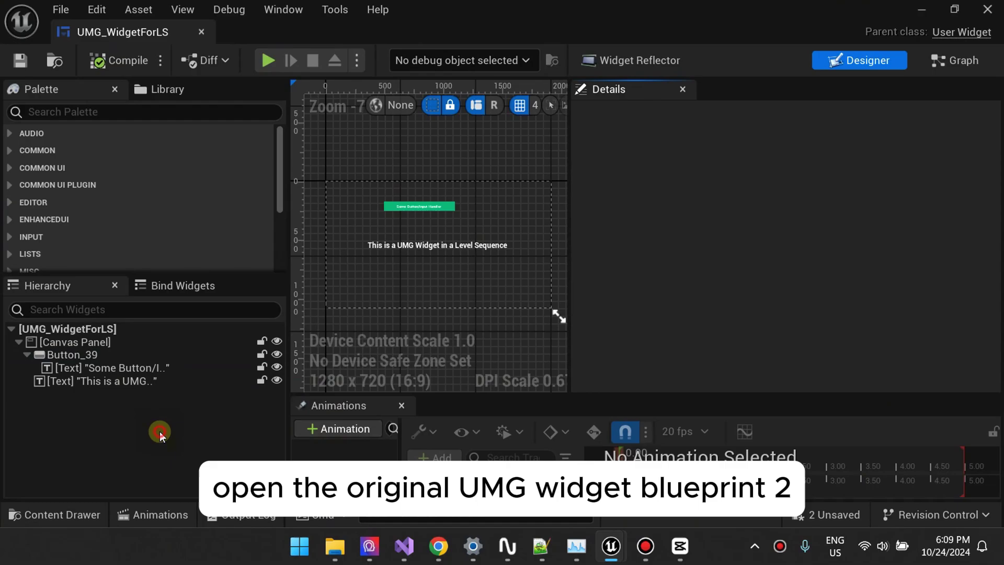
click(90, 356)
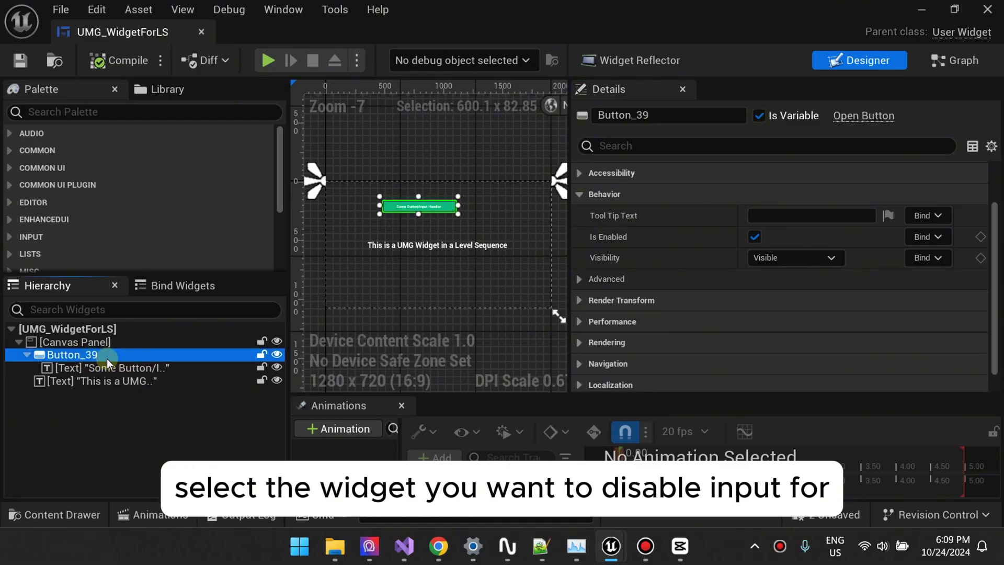
Change Button_39's Behavior Visibility from Visible to Not Hit-Testable (Self & All Children), then compile
click(581, 194)
click(577, 255)
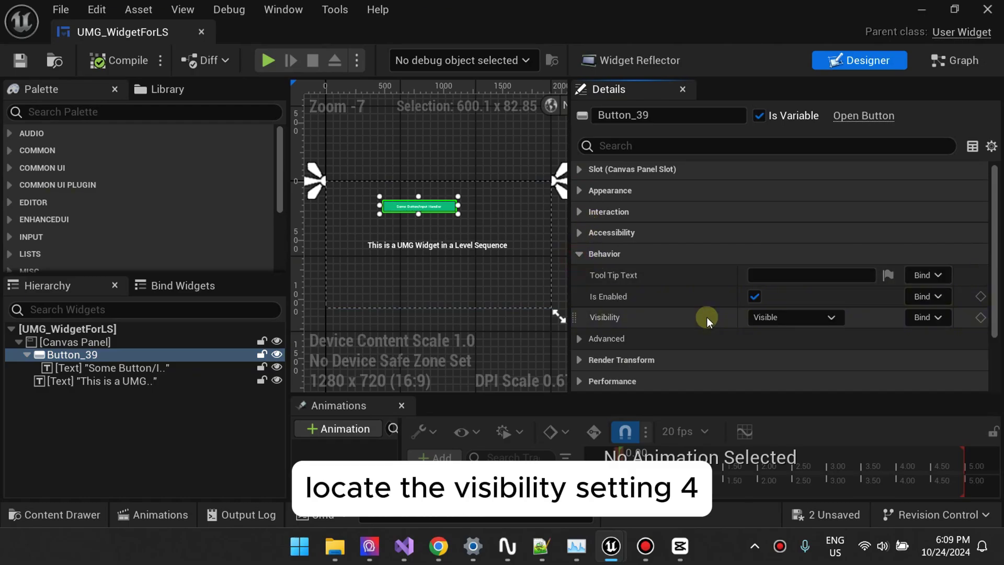
click(785, 315)
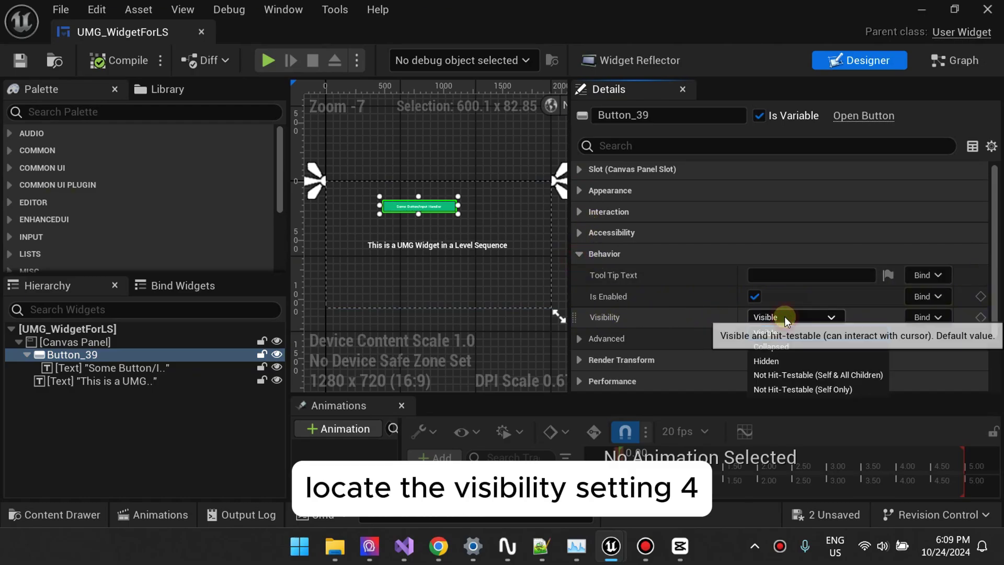
click(838, 375)
click(94, 60)
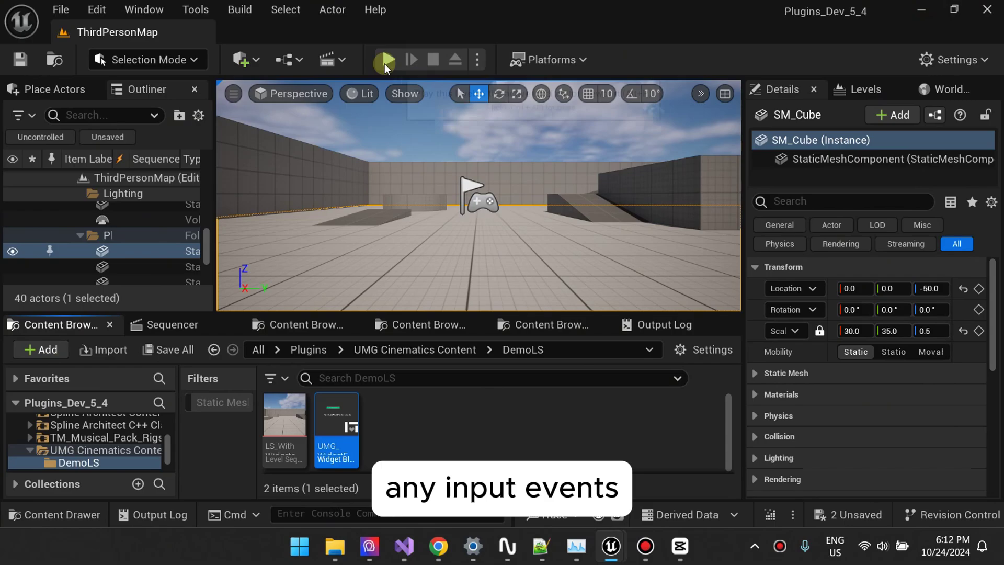
Play the level, run LS_WithWidgets past frame 0031, and click the button to confirm no QTE messages
click(385, 64)
click(172, 324)
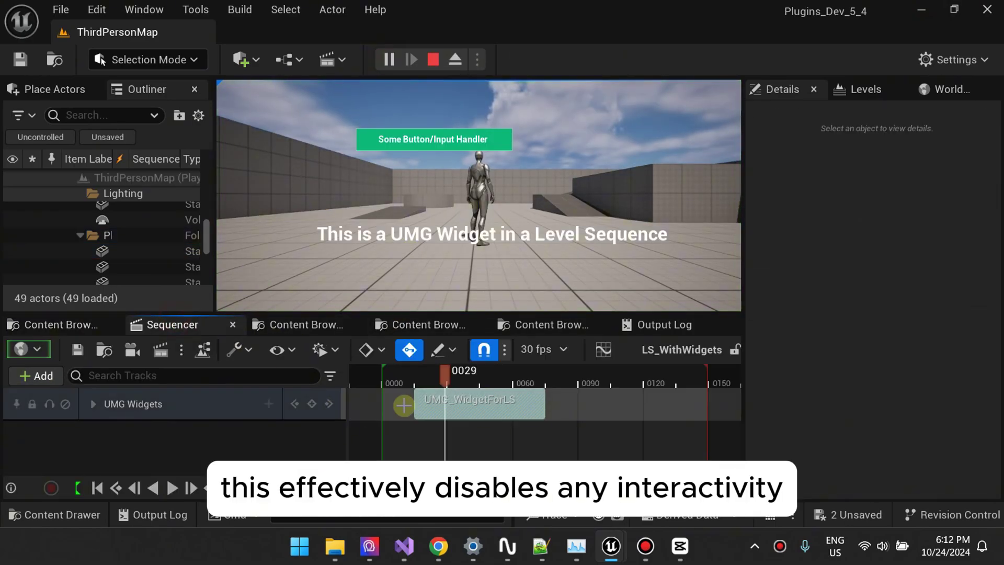
drag(444, 376, 400, 376)
click(168, 491)
click(451, 367)
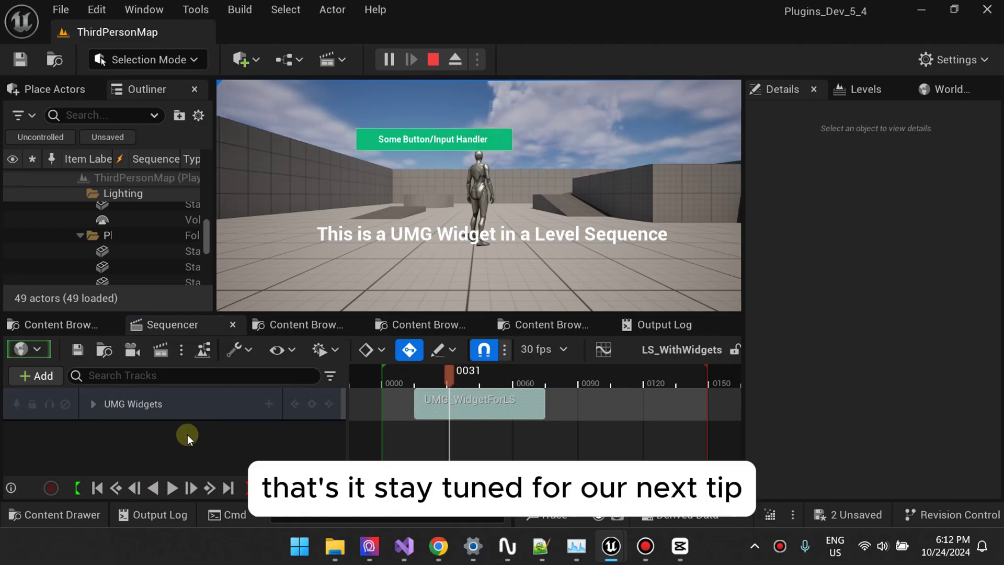
click(172, 486)
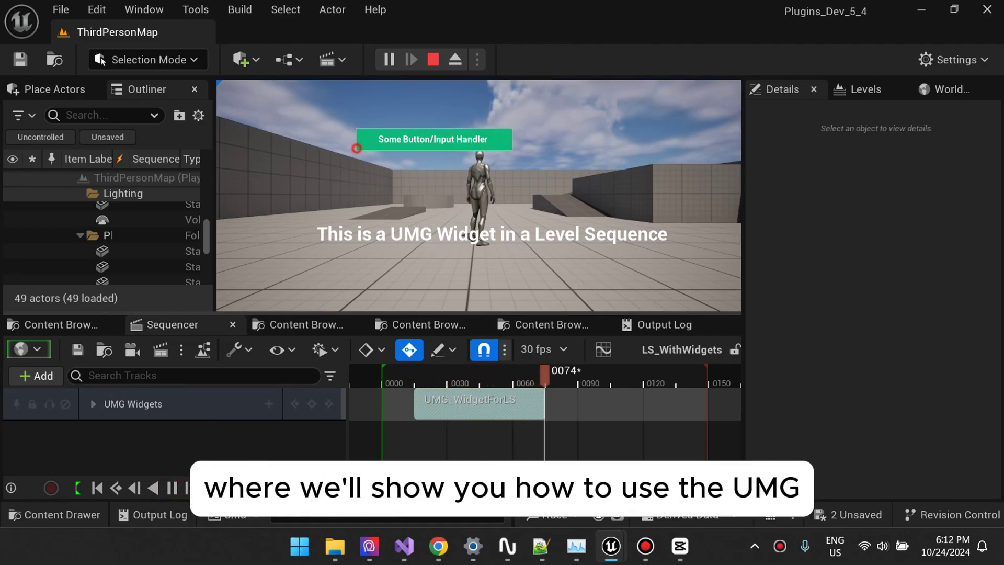
click(395, 376)
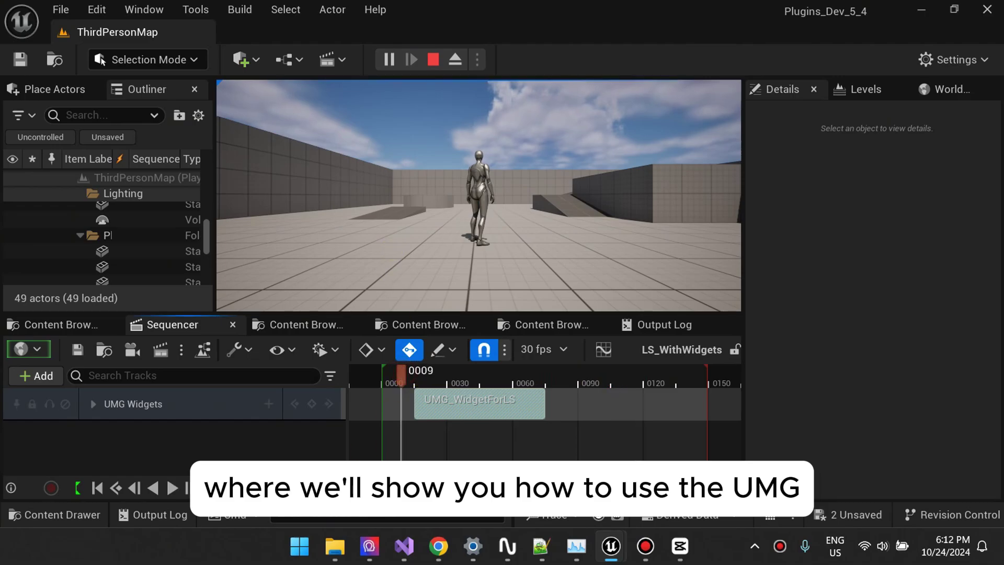
click(172, 487)
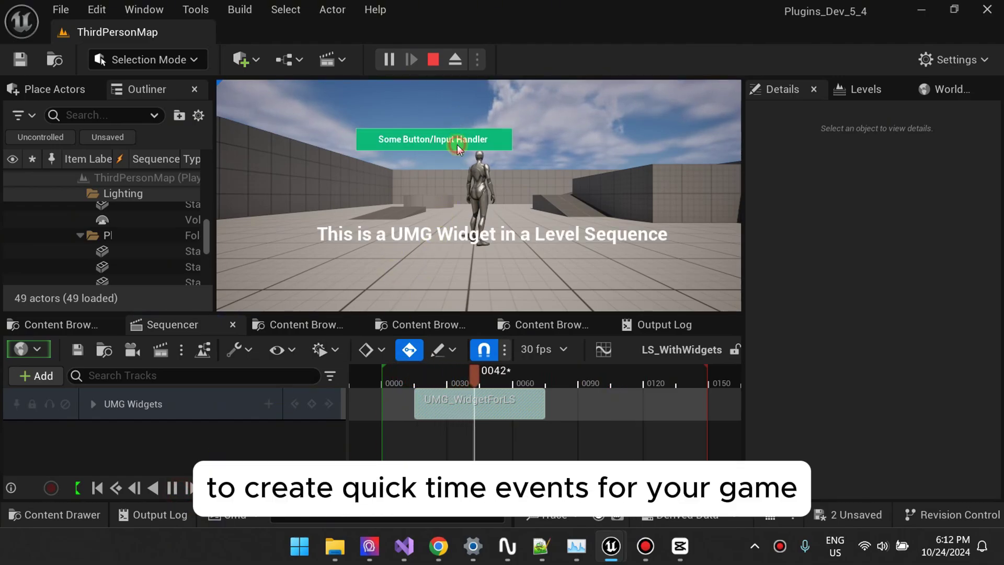